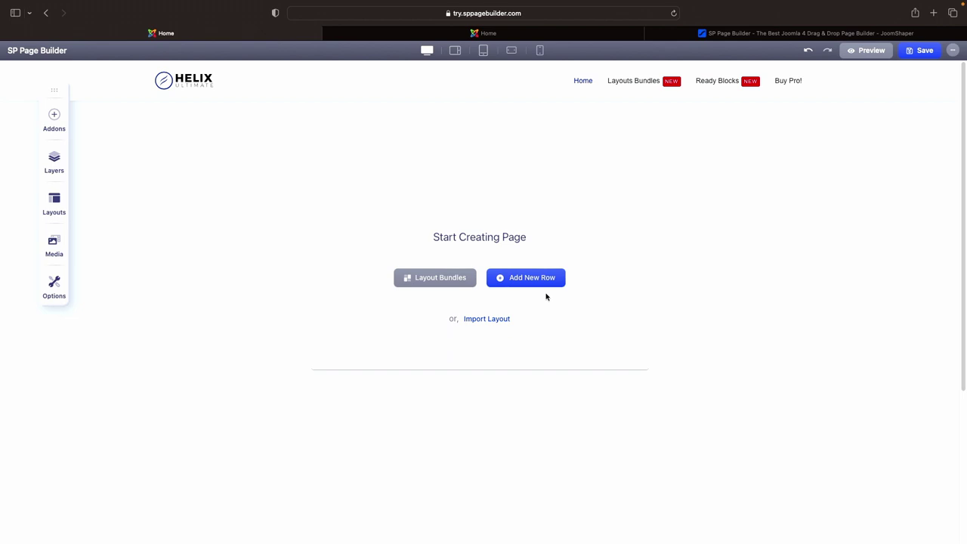
- Add a new row with a custom 9+3 column layout and resize its columns to about 39% and 61%
click(534, 284)
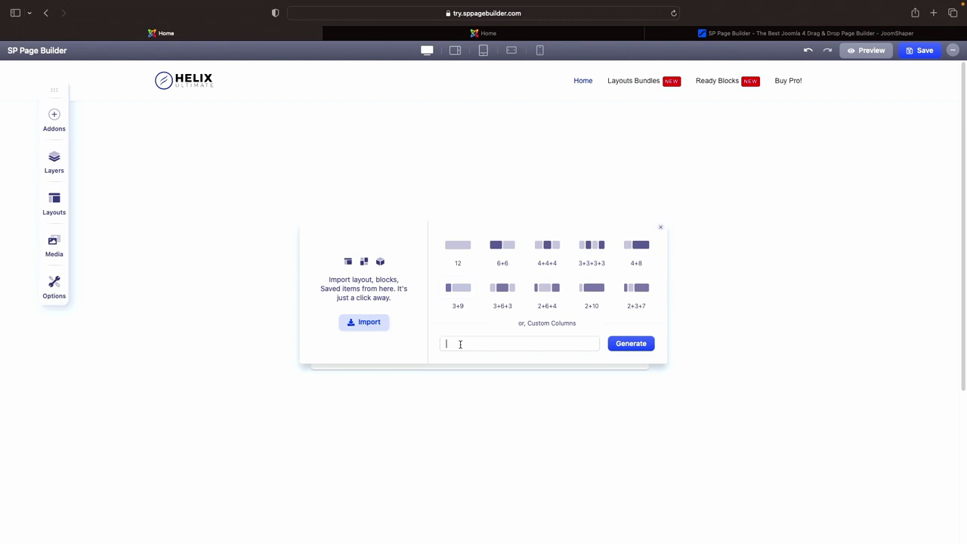
text(9+3)
click(624, 349)
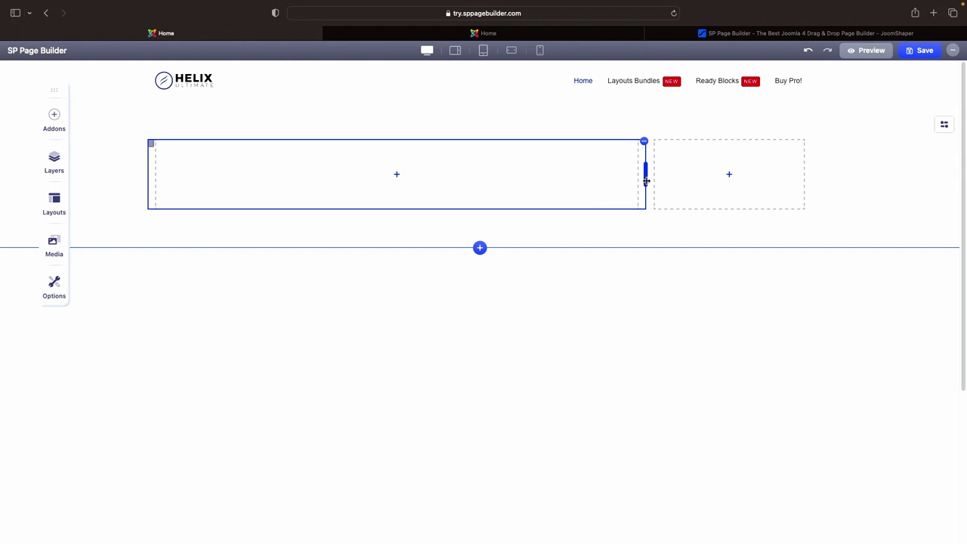
drag(646, 178, 200, 173)
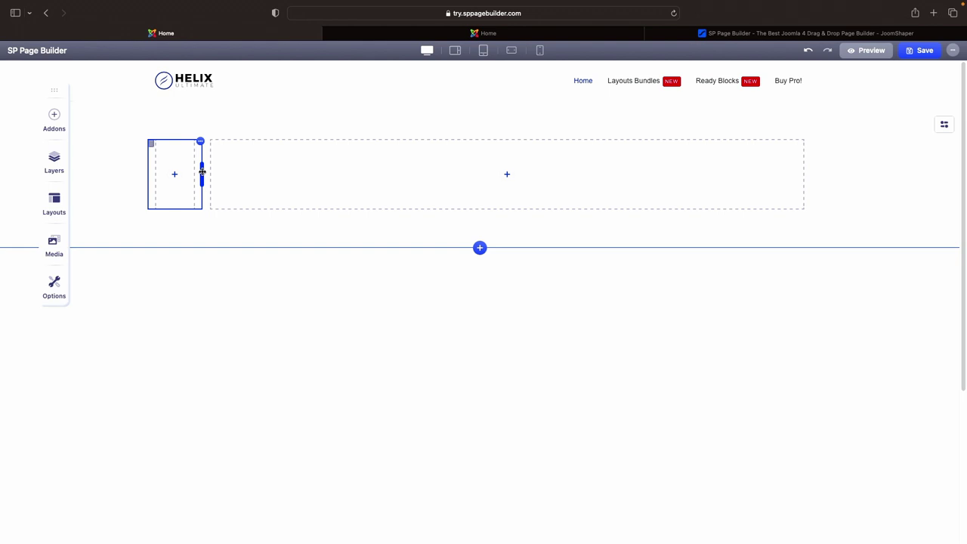
drag(202, 173, 406, 168)
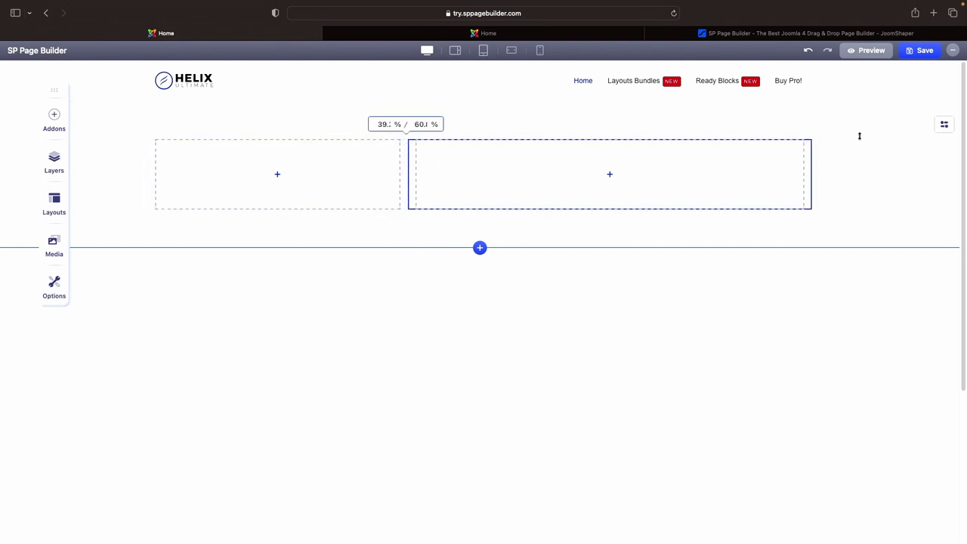
- Clear all of the page content and confirm the removal
click(954, 51)
click(923, 125)
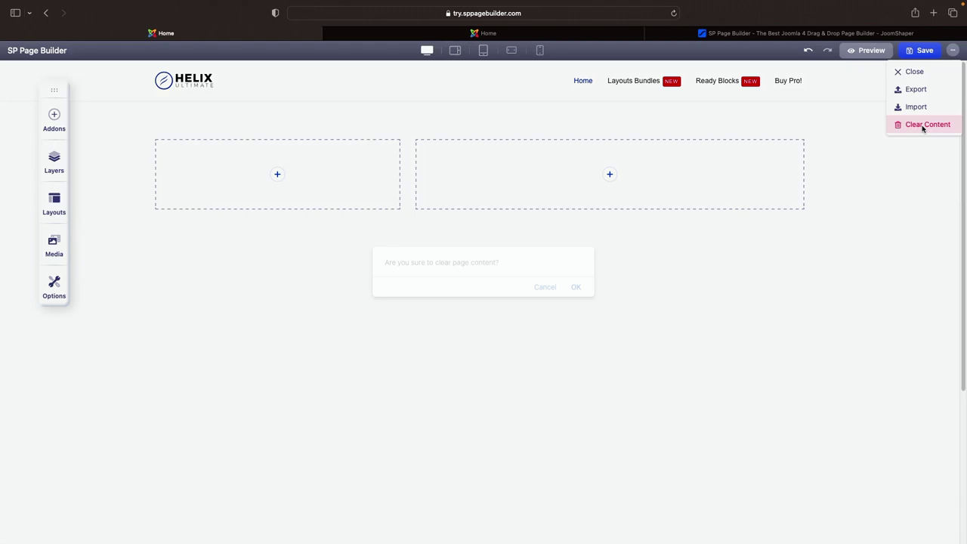
click(578, 291)
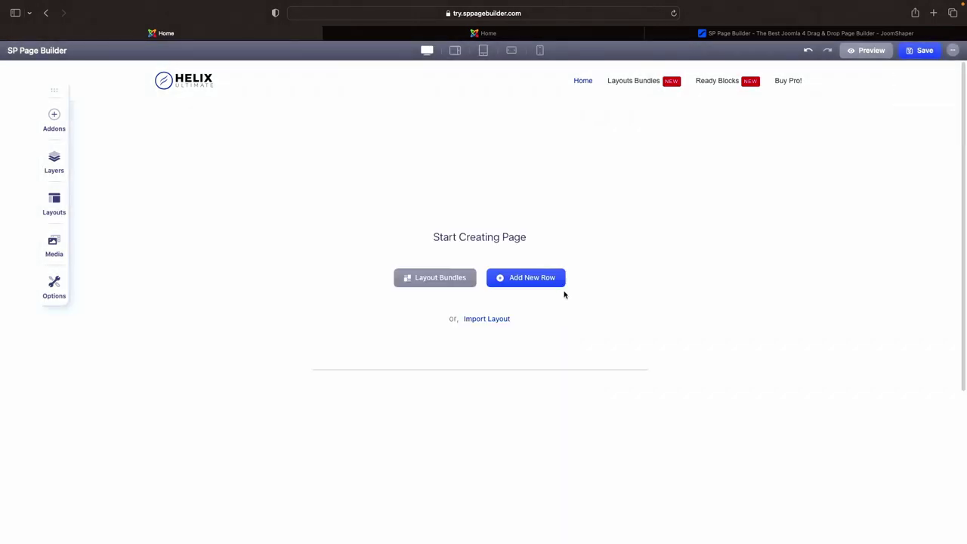
- Add a new row with the 4+4+4 column layout and change that row's layout to 3+6+3
click(527, 278)
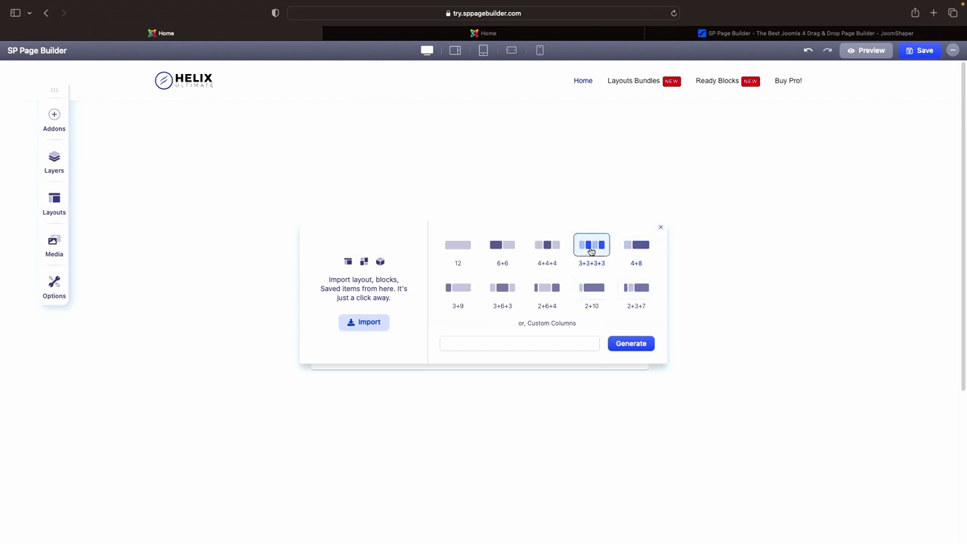
click(547, 245)
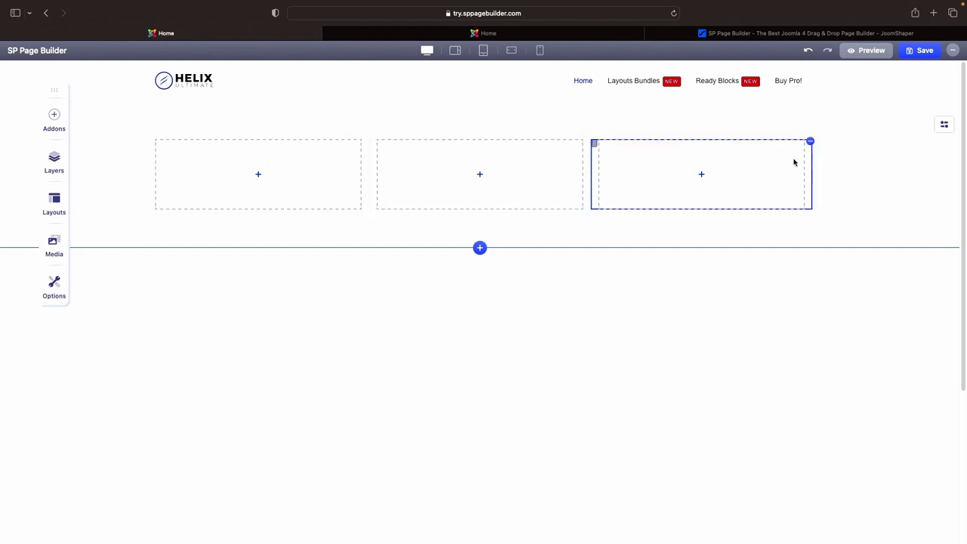
click(944, 127)
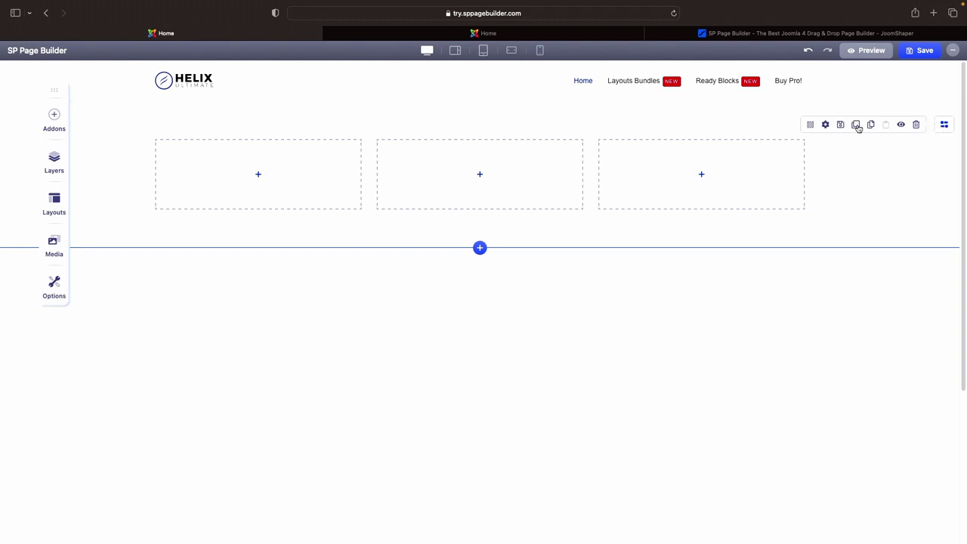
click(810, 125)
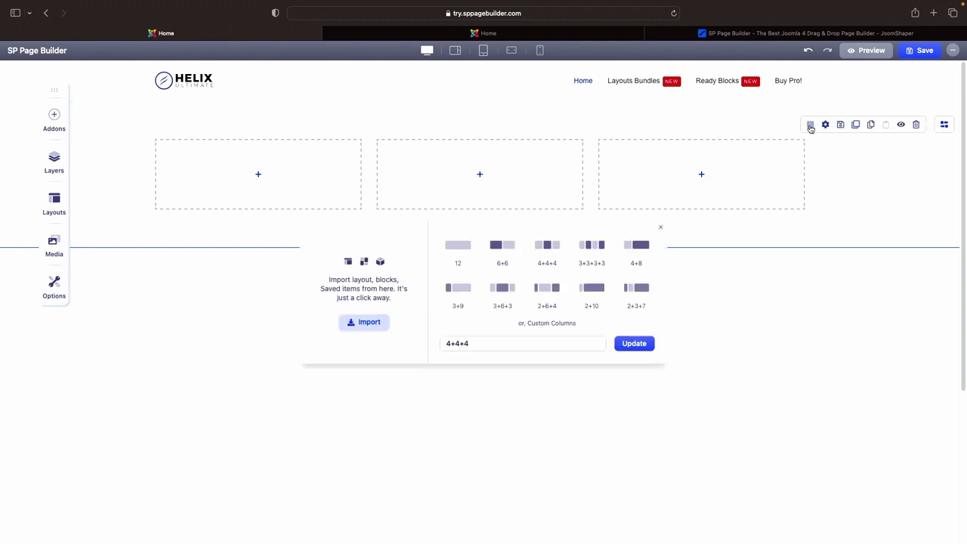
click(505, 288)
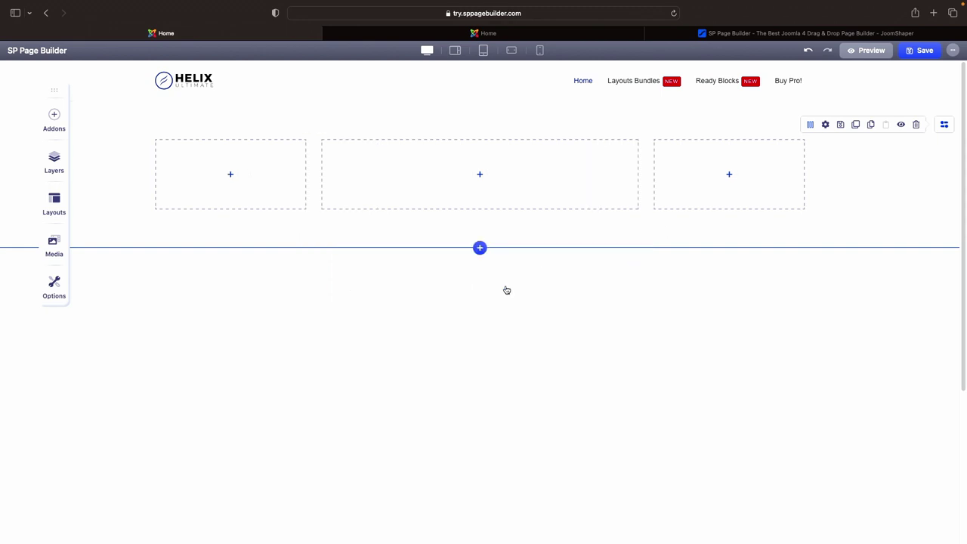
- Change the row's layout to 2+3+7 and resize its columns to about 27%, 43% and 30%
click(810, 125)
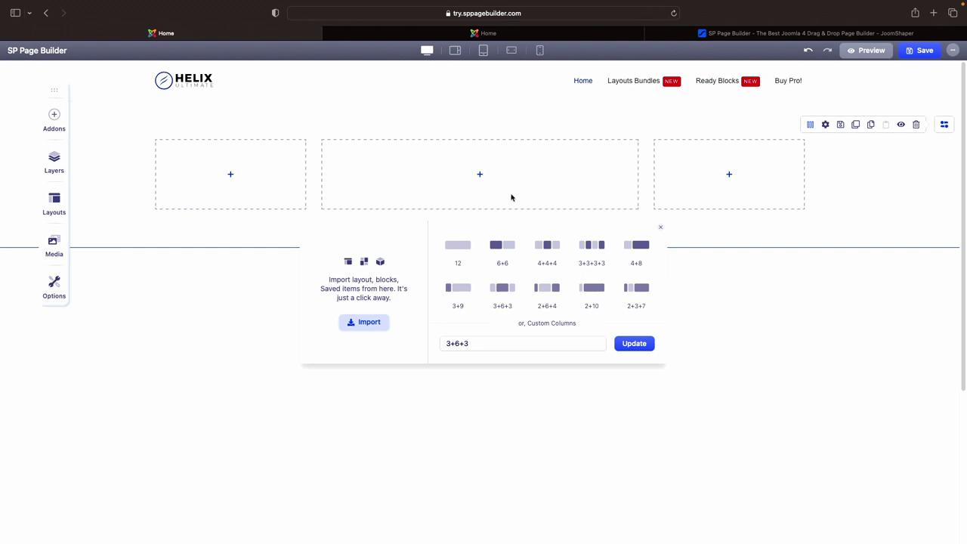
click(633, 289)
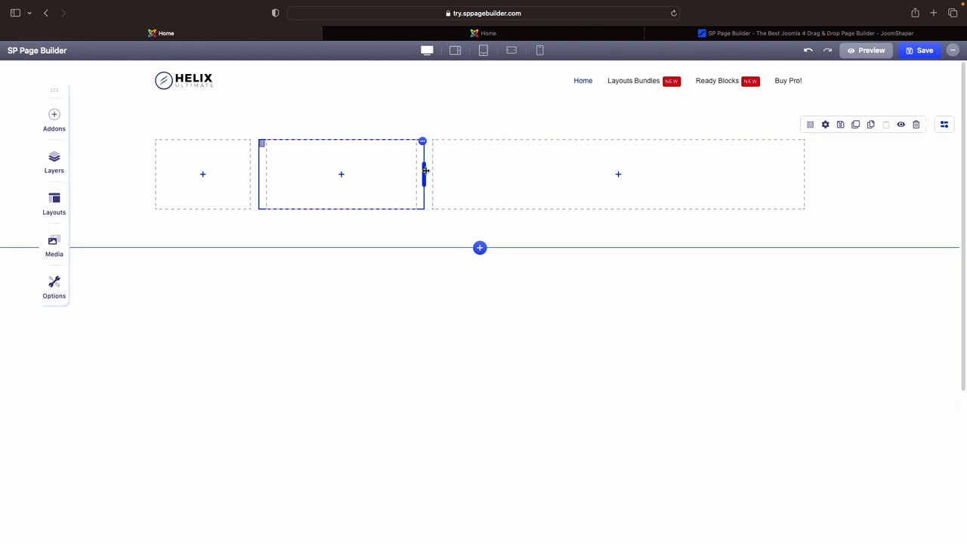
drag(425, 170, 616, 164)
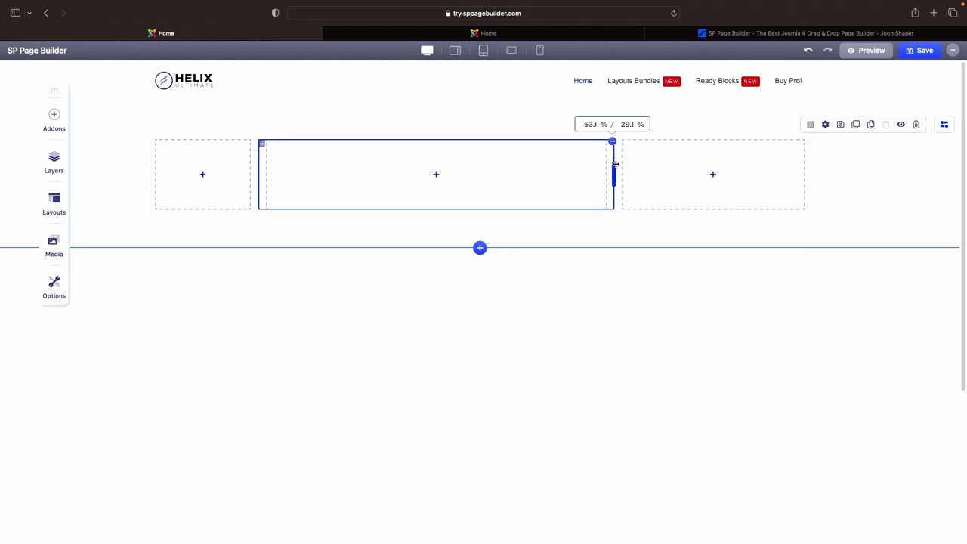
drag(257, 171, 328, 167)
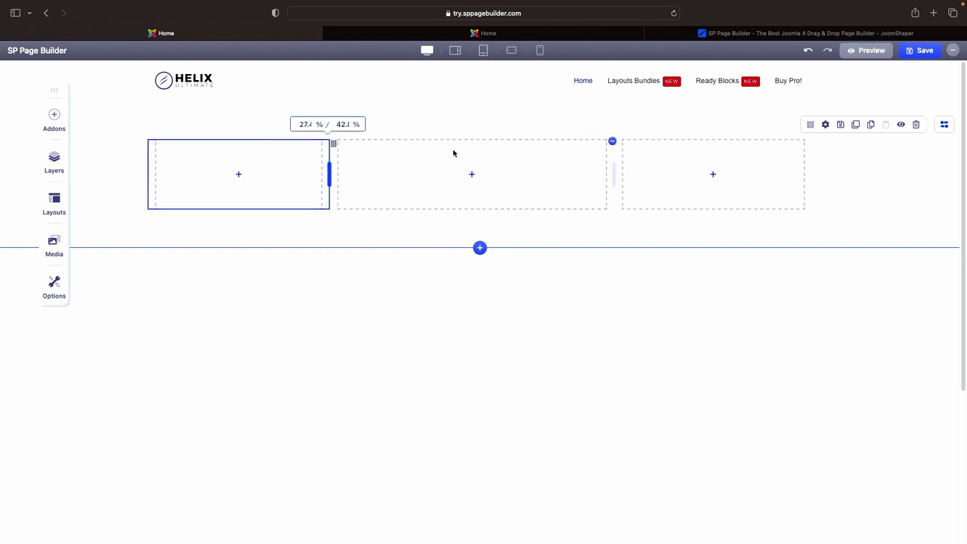
click(810, 125)
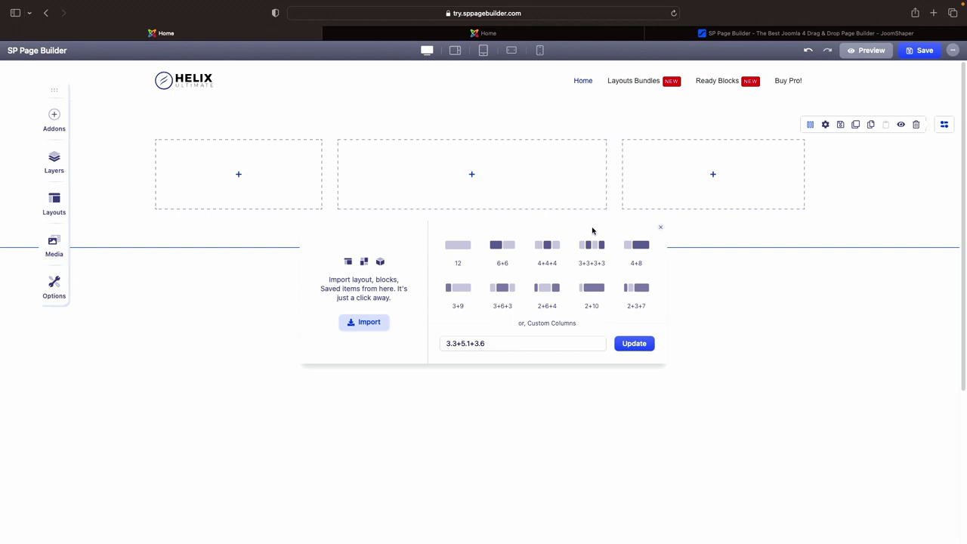
click(662, 228)
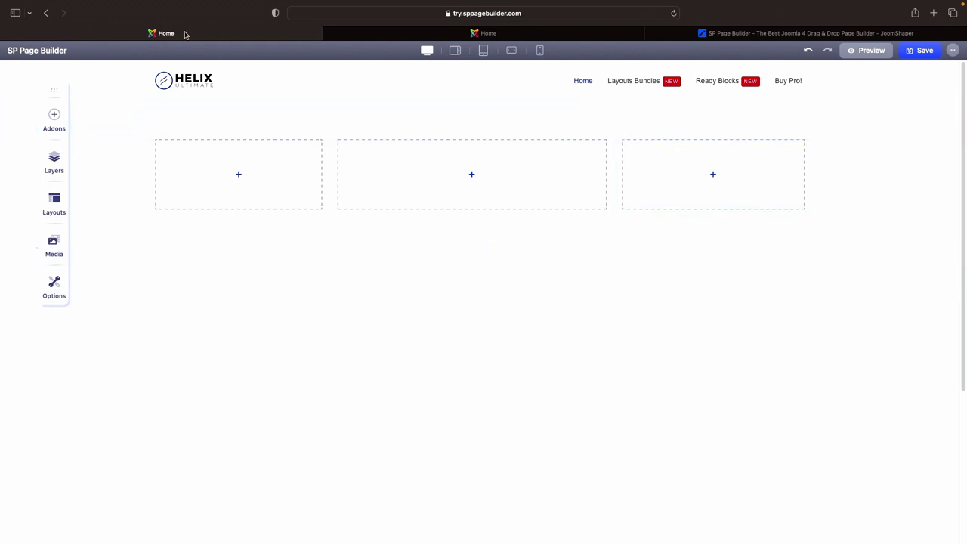
- Reload the page and resize the hero row's two columns to about 48% and 52%
click(674, 13)
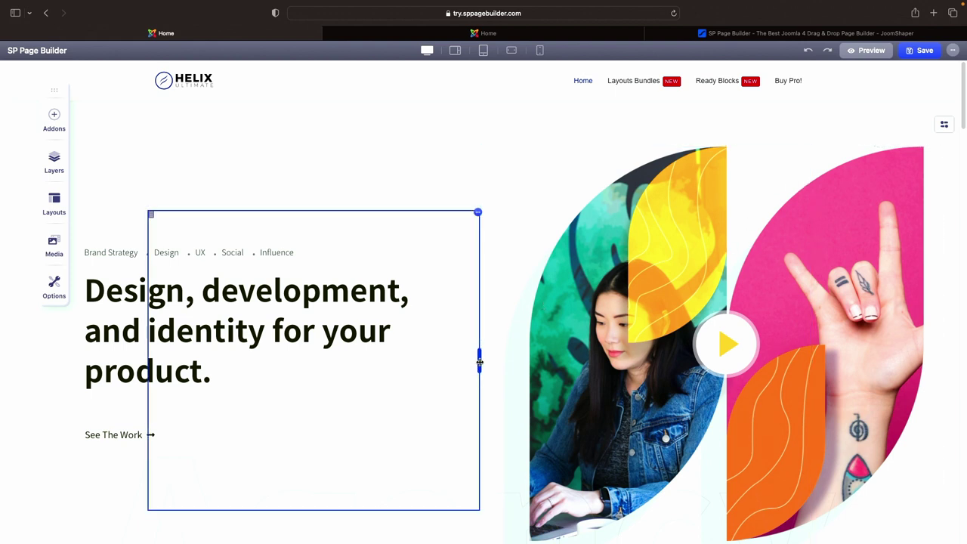
mouse_move(479, 361)
mouse_down()
mouse_move(201, 369)
mouse_move(406, 341)
mouse_move(576, 341)
mouse_move(428, 350)
mouse_move(503, 350)
mouse_move(466, 348)
mouse_up()
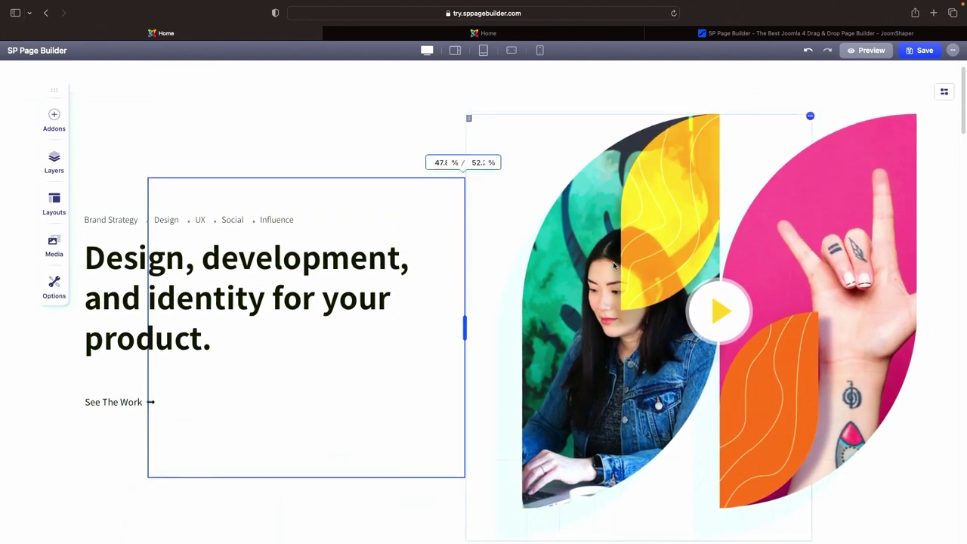
- Resize the orange and purple card columns in the services row to about 42% and 25%
scroll(613, 264, down, 10)
scroll(463, 318, down, 5)
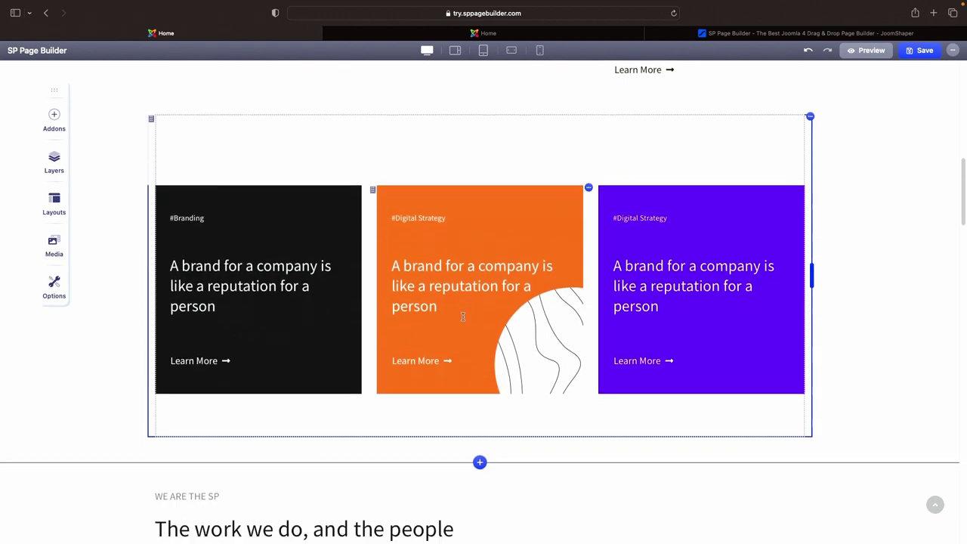
scroll(612, 199, up, 2)
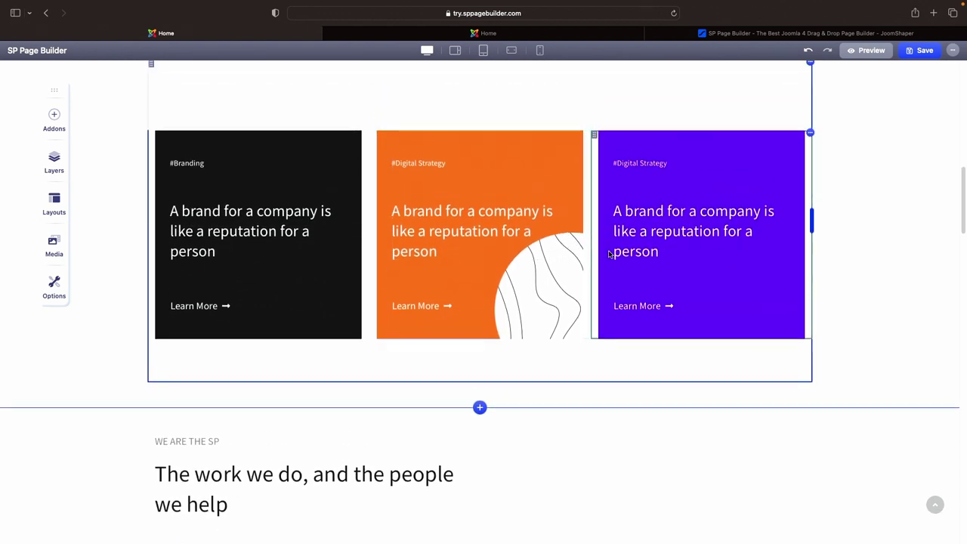
drag(587, 269, 642, 257)
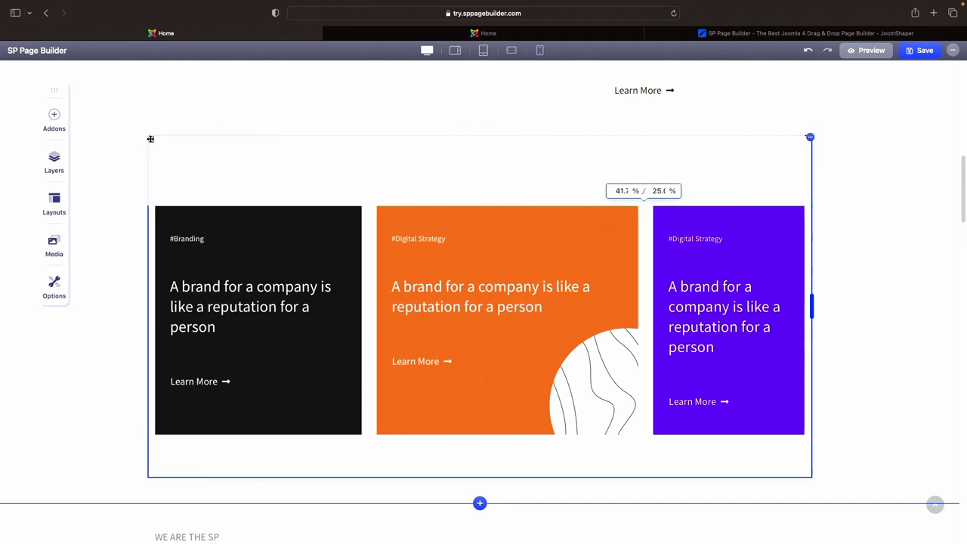
mouse_move(151, 139)
mouse_down()
mouse_move(221, 247)
mouse_move(337, 344)
mouse_move(151, 144)
mouse_up()
scroll(392, 207, up, 5)
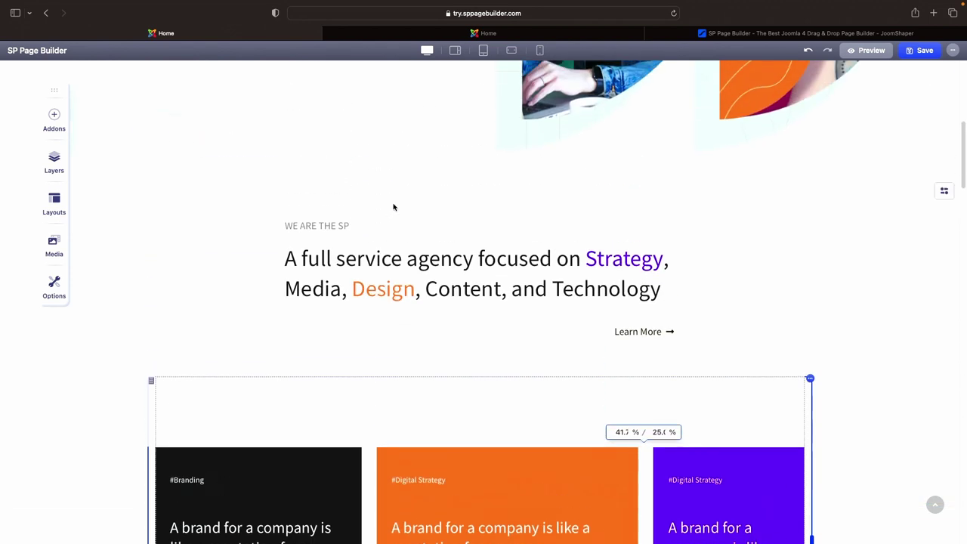
scroll(393, 207, up, 2)
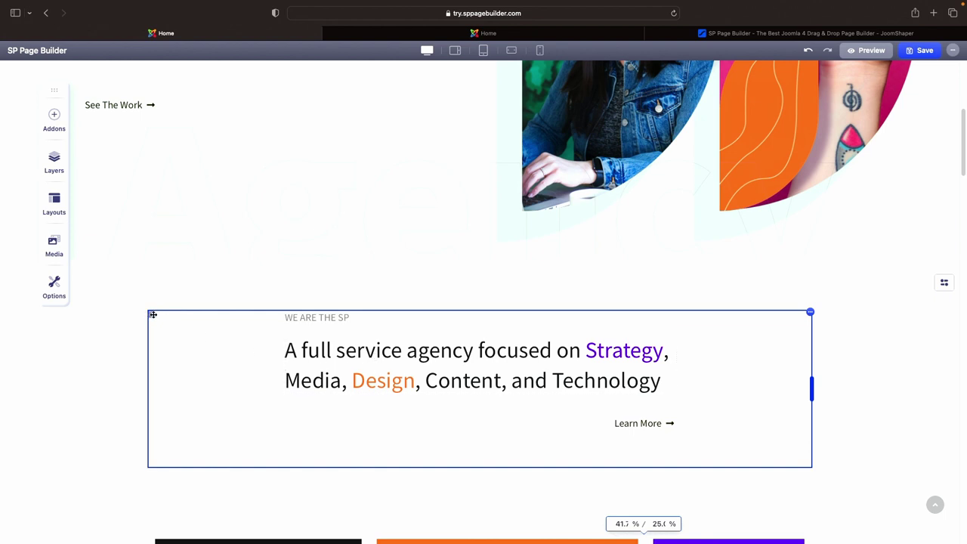
mouse_move(153, 315)
mouse_down()
mouse_move(182, 338)
mouse_move(166, 326)
mouse_move(175, 255)
mouse_move(163, 322)
mouse_move(151, 314)
mouse_move(151, 289)
mouse_move(159, 317)
mouse_up()
- Set the hero row's column layout to 6+6 and replace it with the 3+3+3+3 layout
scroll(475, 267, up, 5)
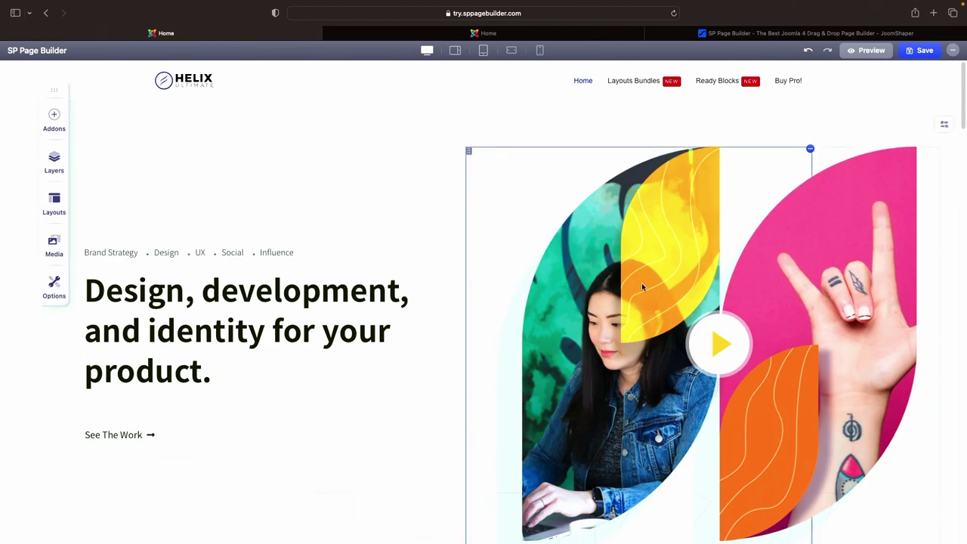
click(945, 127)
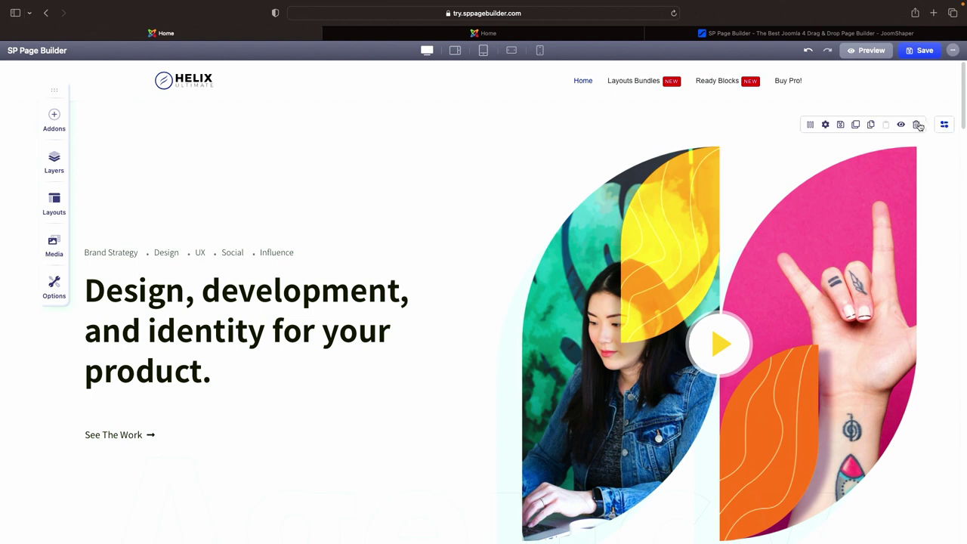
click(809, 127)
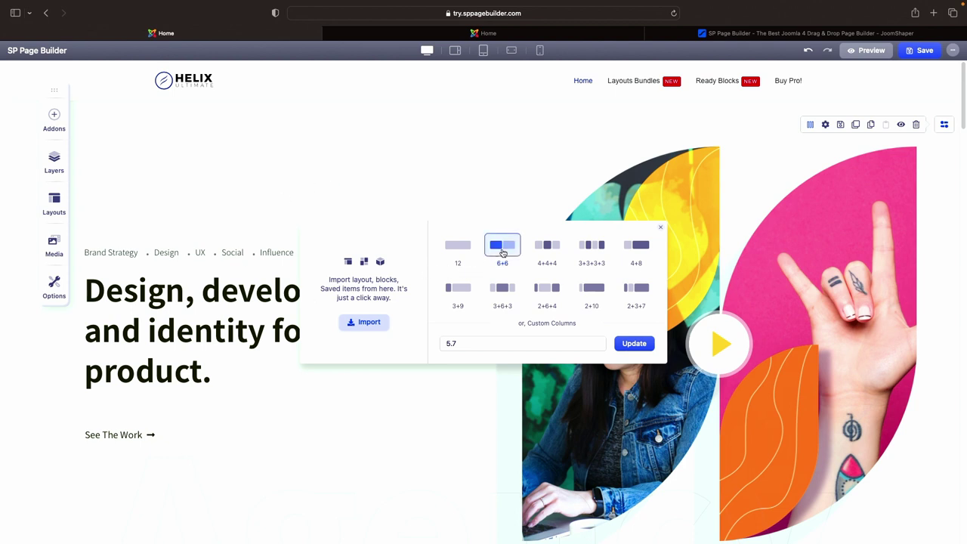
click(503, 253)
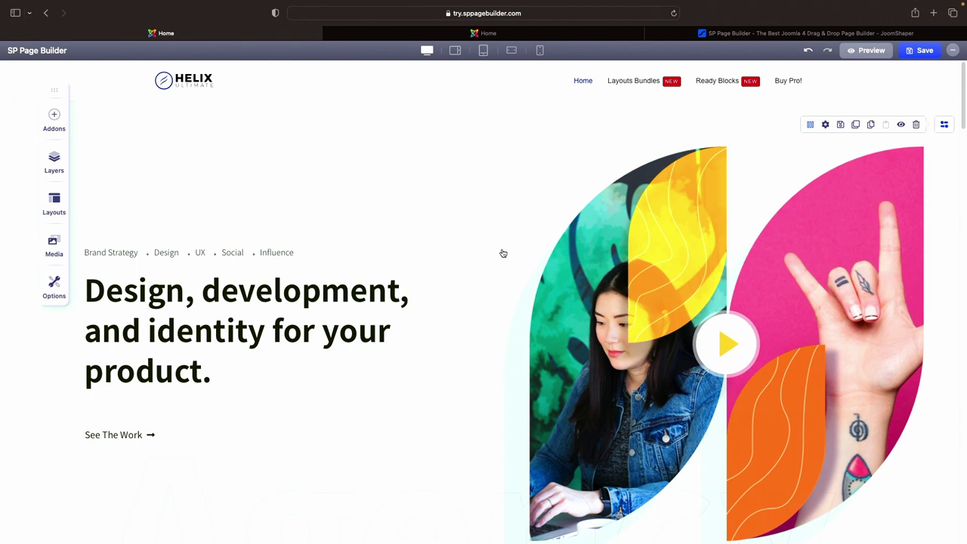
click(810, 125)
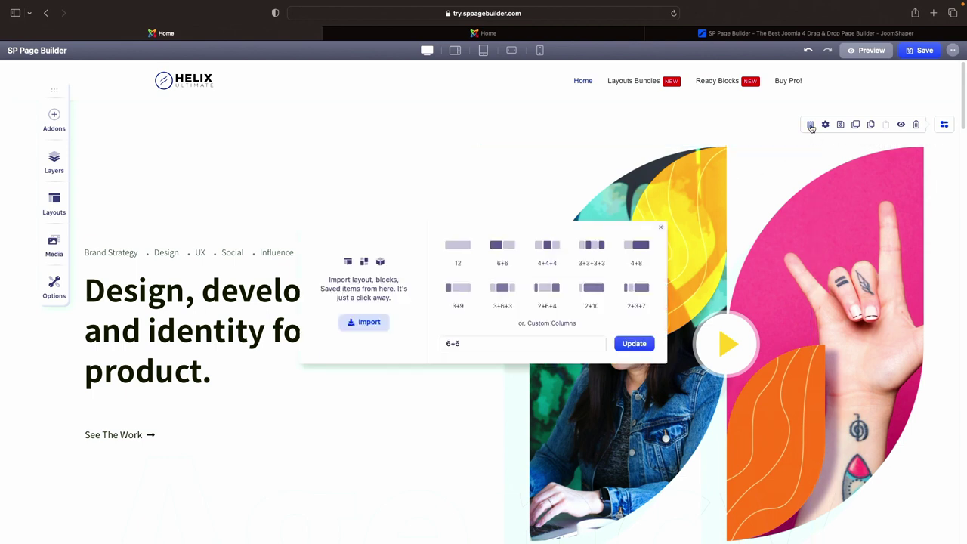
click(592, 247)
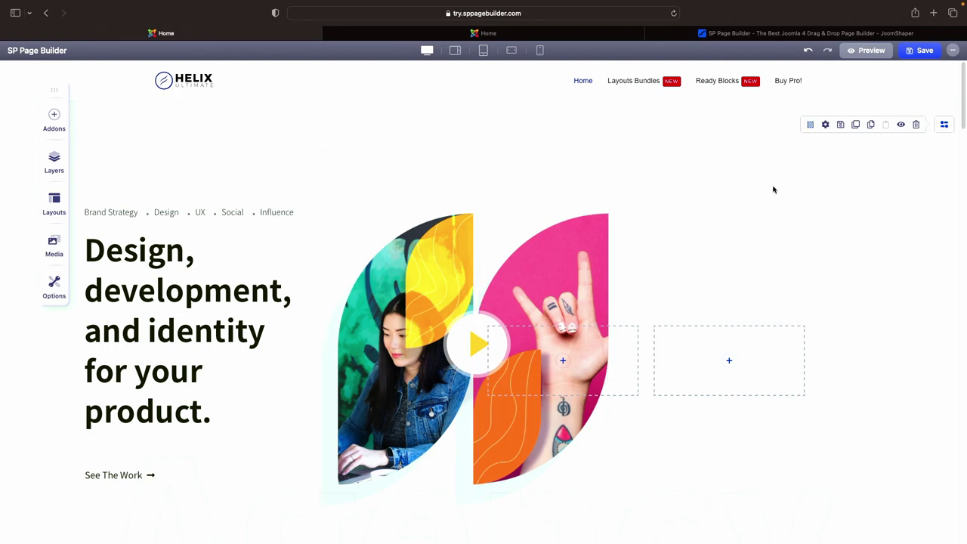